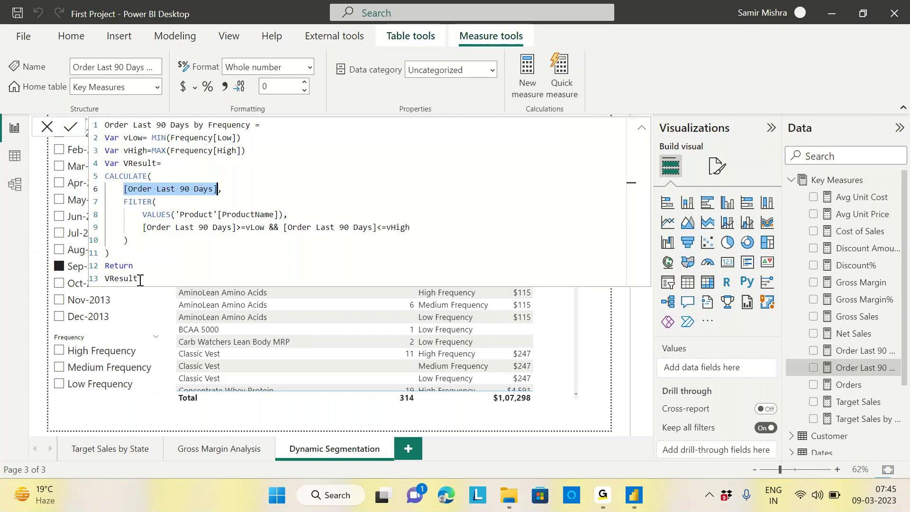
# Create a measure from a copy of the Order Last 90 Days by Frequency formula, named Order Last 90 Days by NetSales
pyautogui.moveTo(140, 280); pyautogui.dragTo(98, 126)
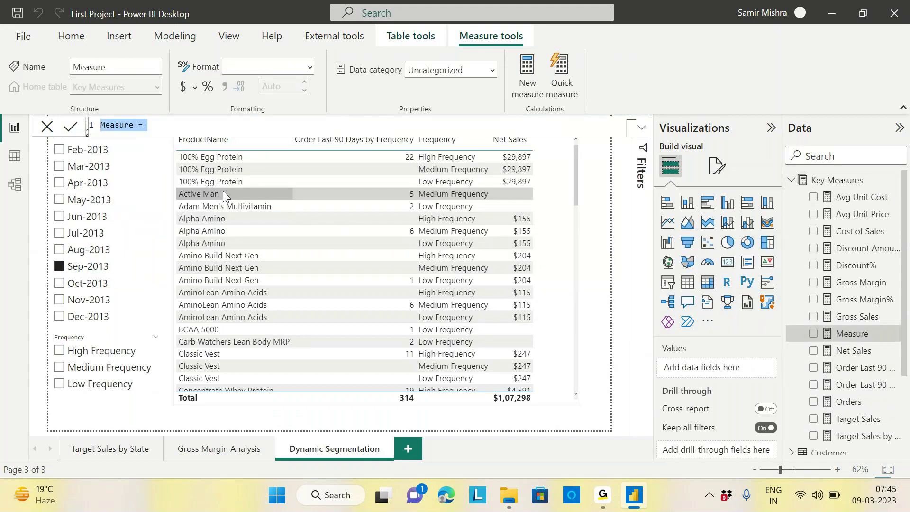
pyautogui.write("Order Last 90 Days by Frequency = Var vLow= MIN(Frequency[Low]) Var vHigh=MAX(Frequency[High]) Var VResult= CALCULATE(     [Order Last 90 Days],     FILTER(         VALUES('Product'[ProductName]),         [Order Last 90 Days]>=vLow && [Order Last 90 Days]<=vHigh     ) ) Return VResult")
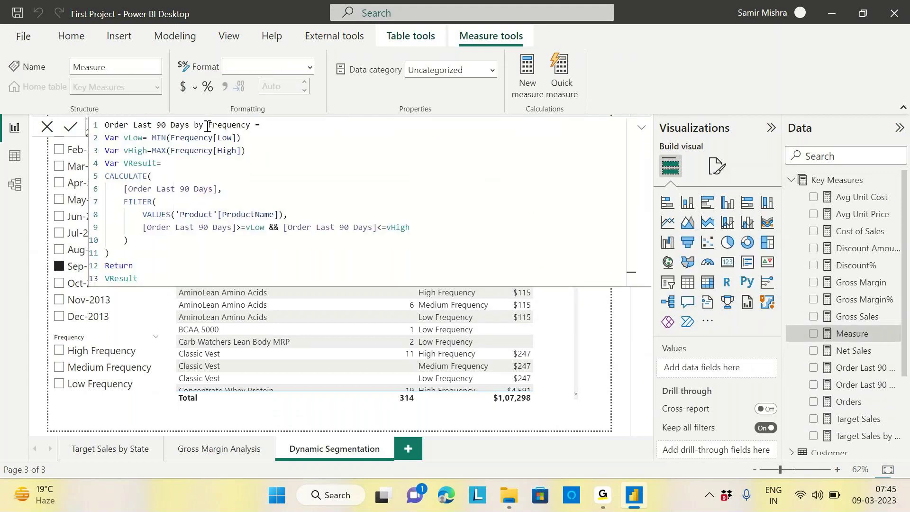
pyautogui.moveTo(208, 126); pyautogui.dragTo(256, 128)
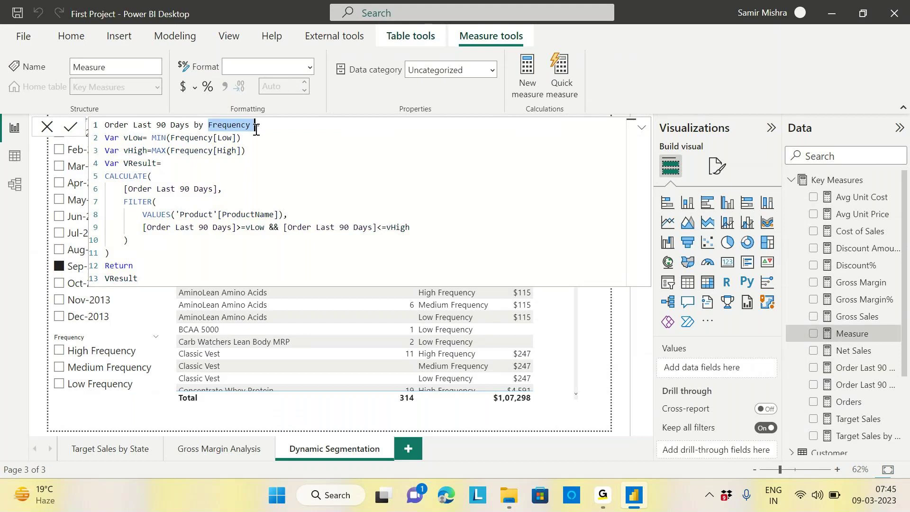
pyautogui.write('NetSales')
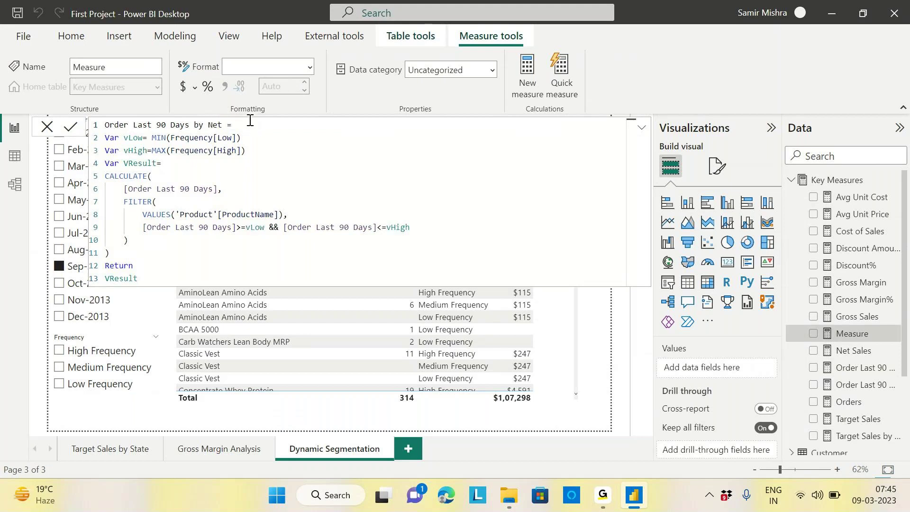
pyautogui.click(427, 179)
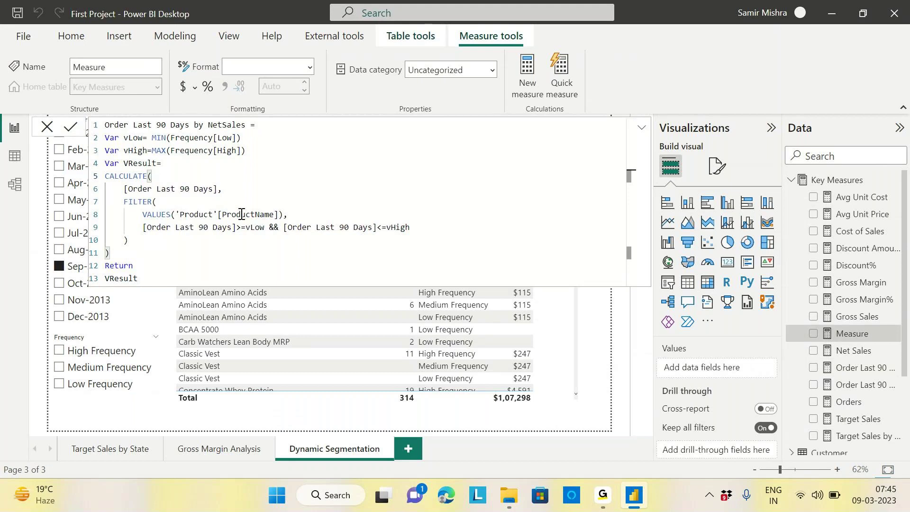
# Replace the first argument of CALCULATE with [Net Sales] and commit the new measure's formula
pyautogui.moveTo(124, 189); pyautogui.dragTo(217, 186)
pyautogui.press('Delete')
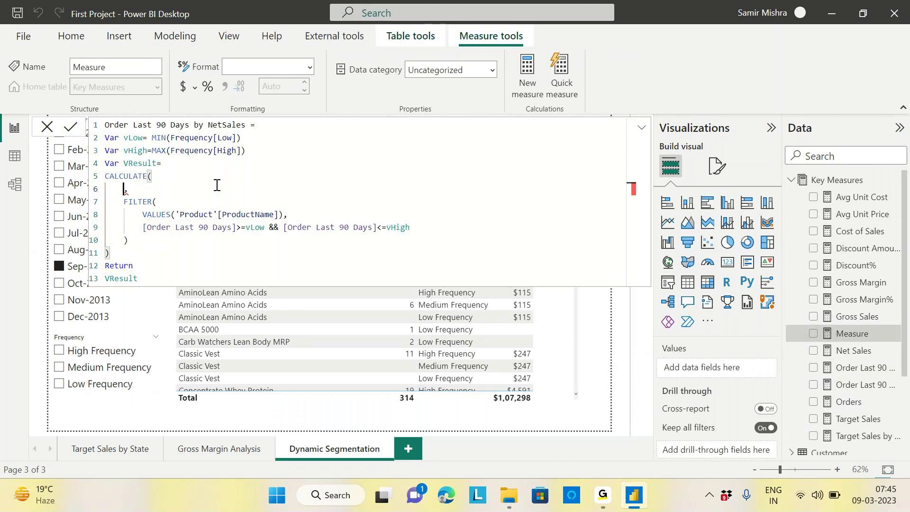
pyautogui.write('[Net Sales]')
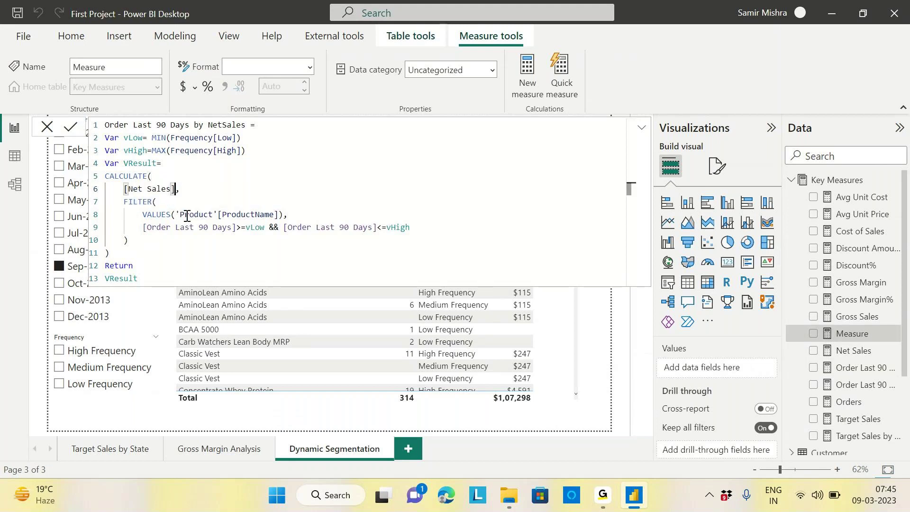
pyautogui.click(156, 276)
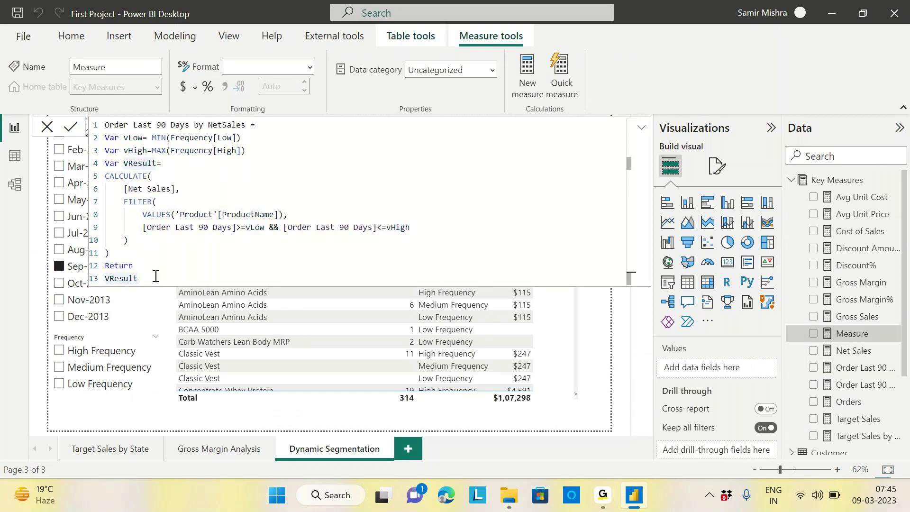
pyautogui.press('Return')
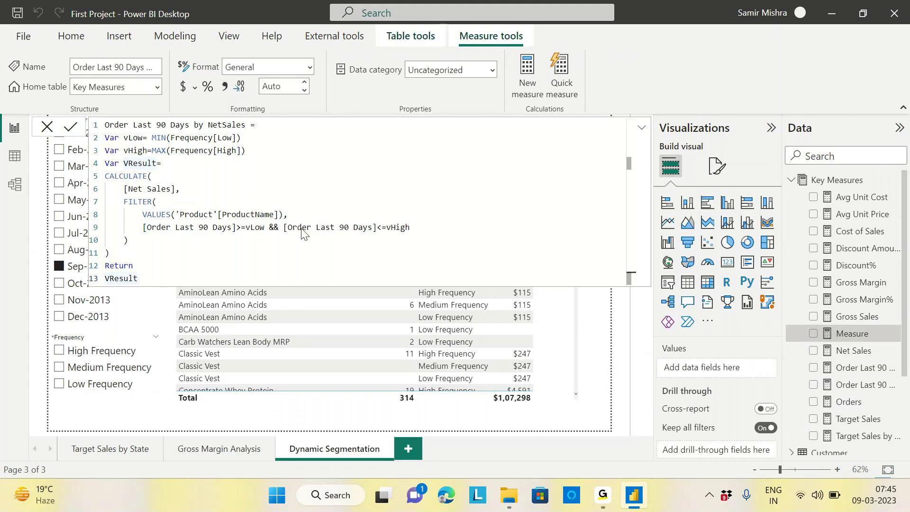
pyautogui.click(640, 128)
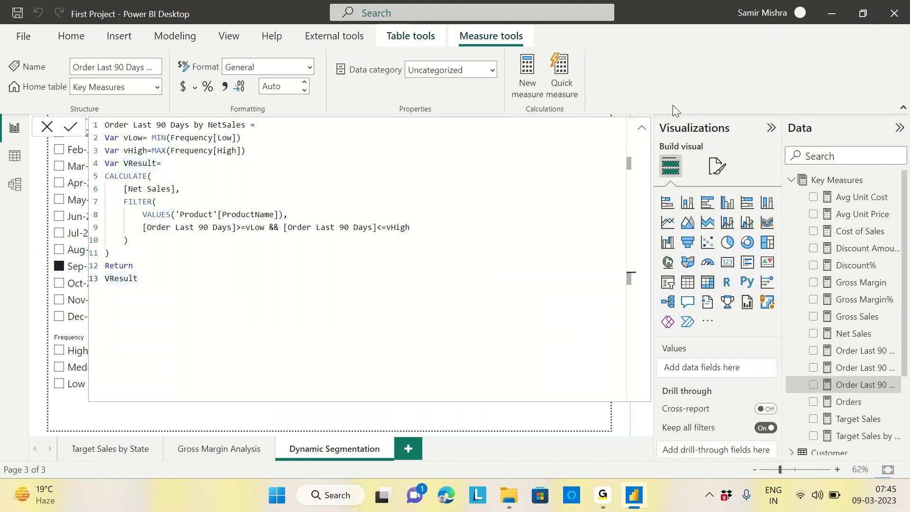
pyautogui.click(641, 129)
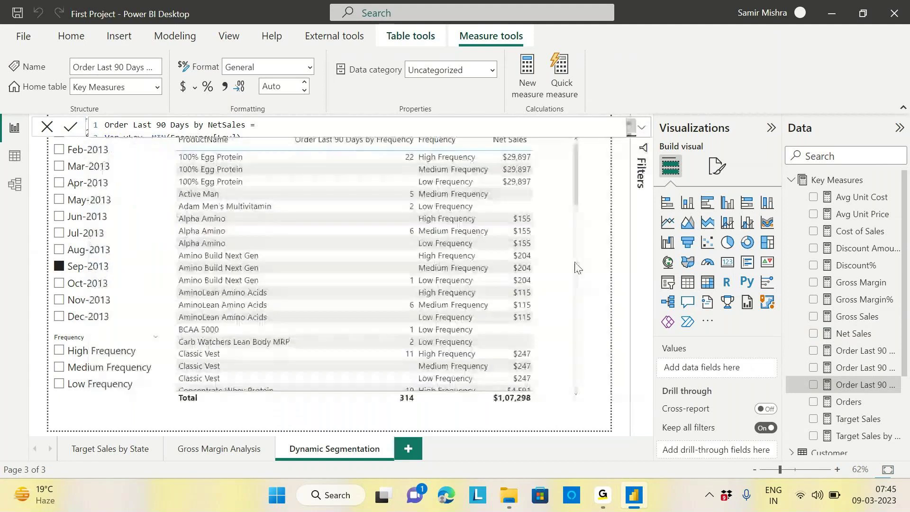
# Replace the product table's Net Sales column with the Order Last 90 Days by NetSales measure and move the table slightly to the right
pyautogui.click(542, 271)
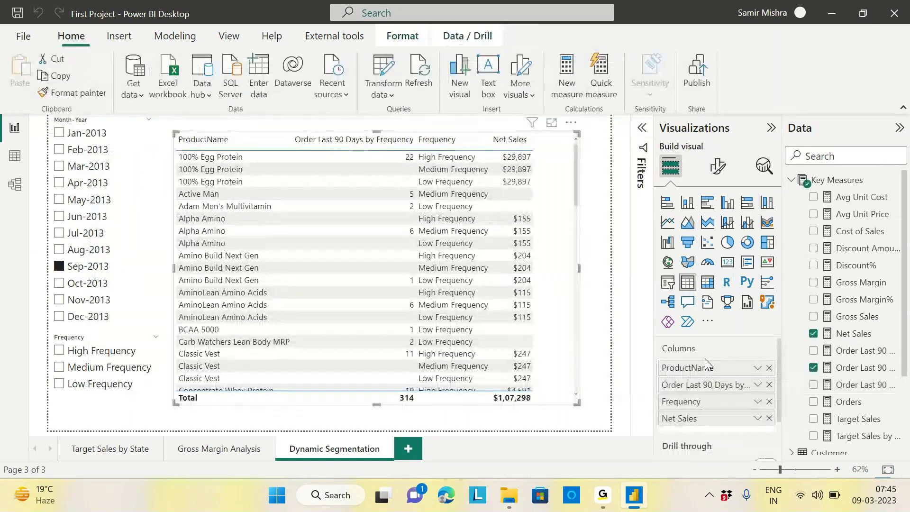
pyautogui.click(770, 419)
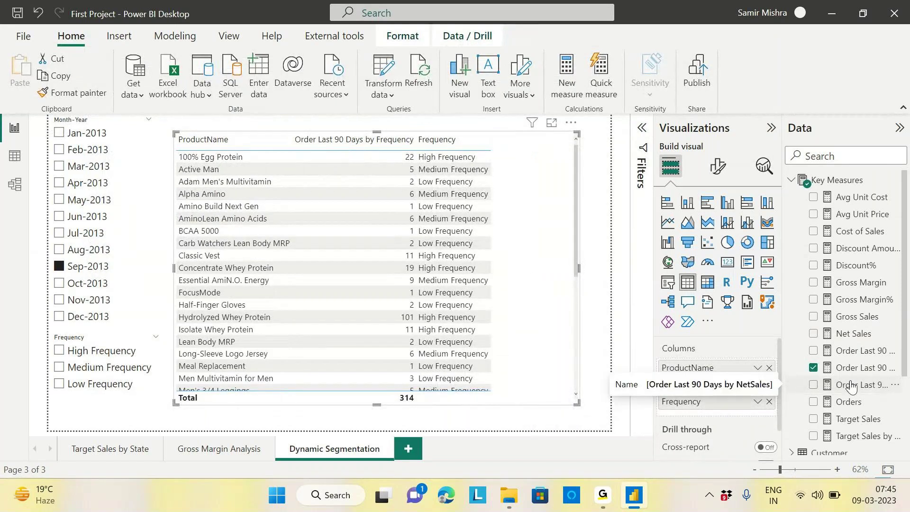
pyautogui.moveTo(855, 391); pyautogui.dragTo(521, 294)
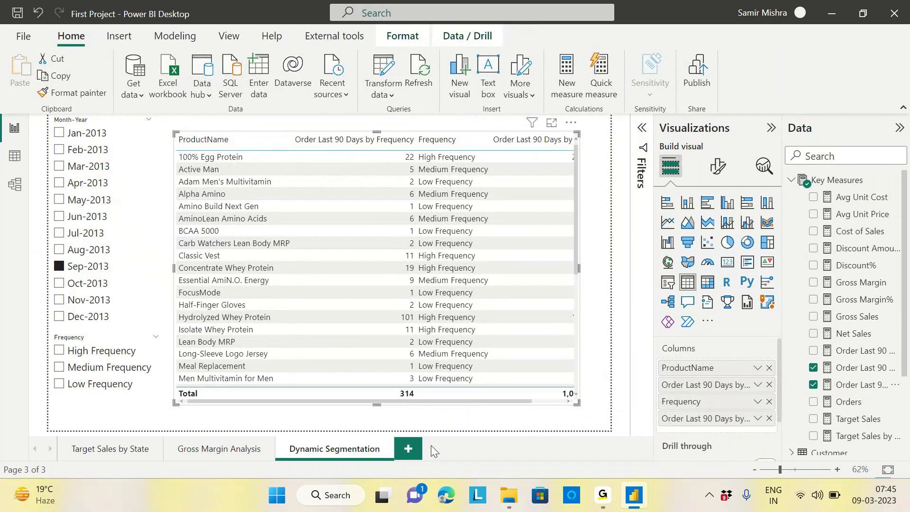
pyautogui.moveTo(418, 400); pyautogui.dragTo(33, 356)
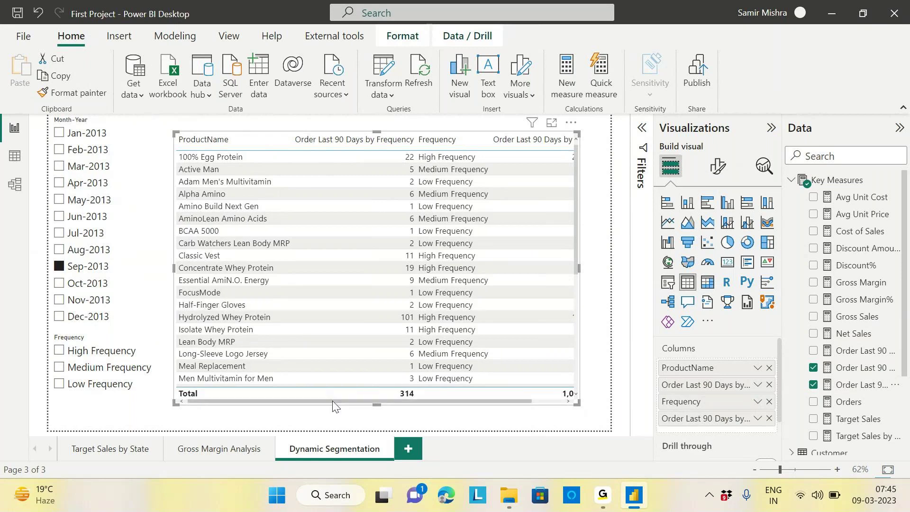
pyautogui.moveTo(381, 398); pyautogui.dragTo(494, 406)
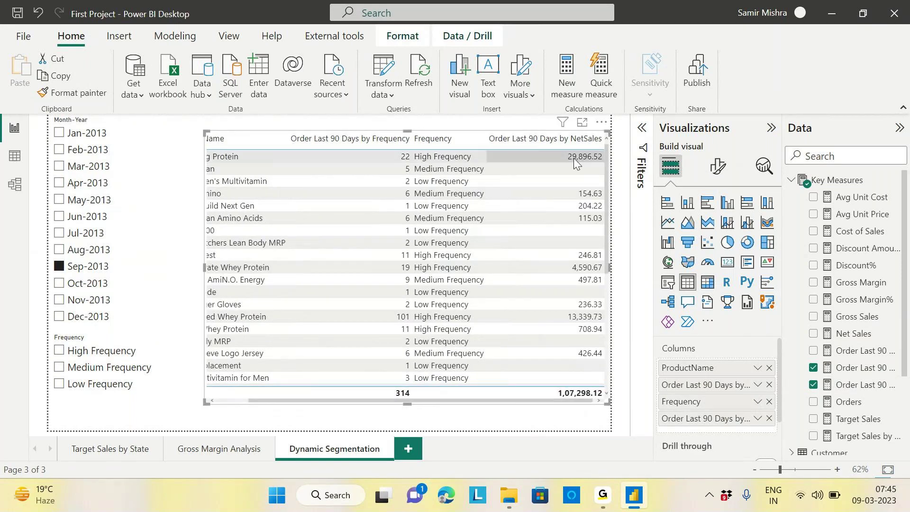
# Format the Order Last 90 Days by NetSales measure as currency with a thousands separator and 0 decimal places
pyautogui.click(860, 385)
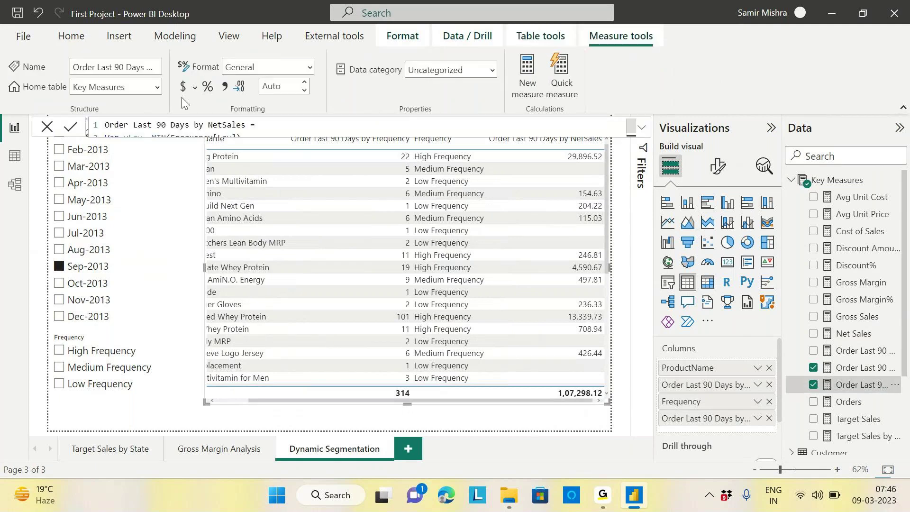
pyautogui.click(225, 87)
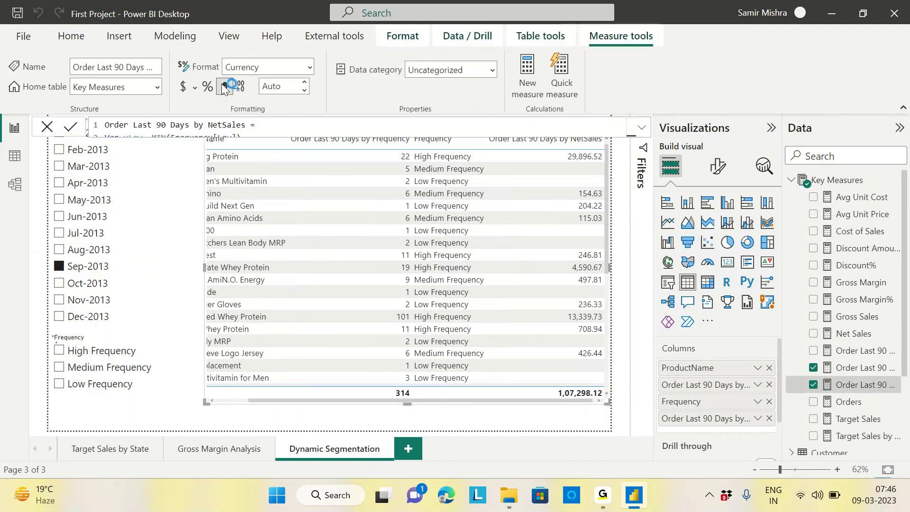
pyautogui.doubleClick(285, 82)
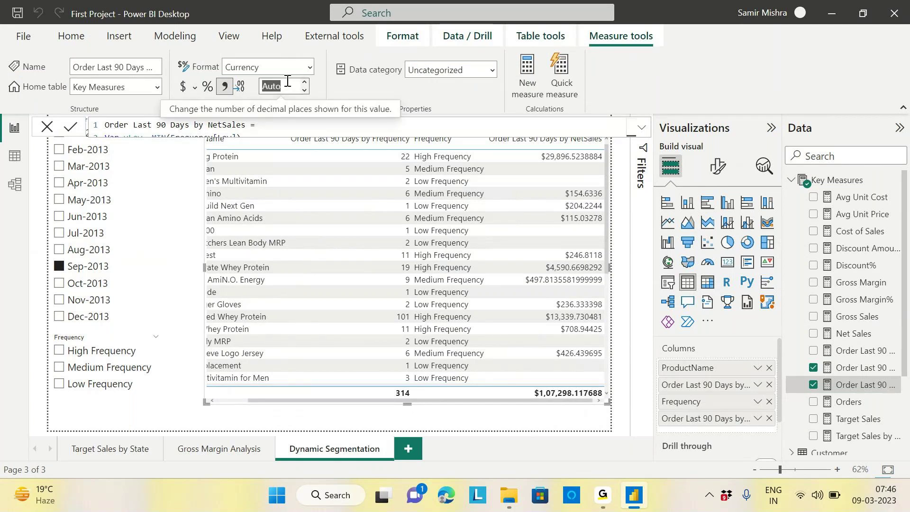
pyautogui.click(288, 83)
pyautogui.write('0')
pyautogui.press('Return')
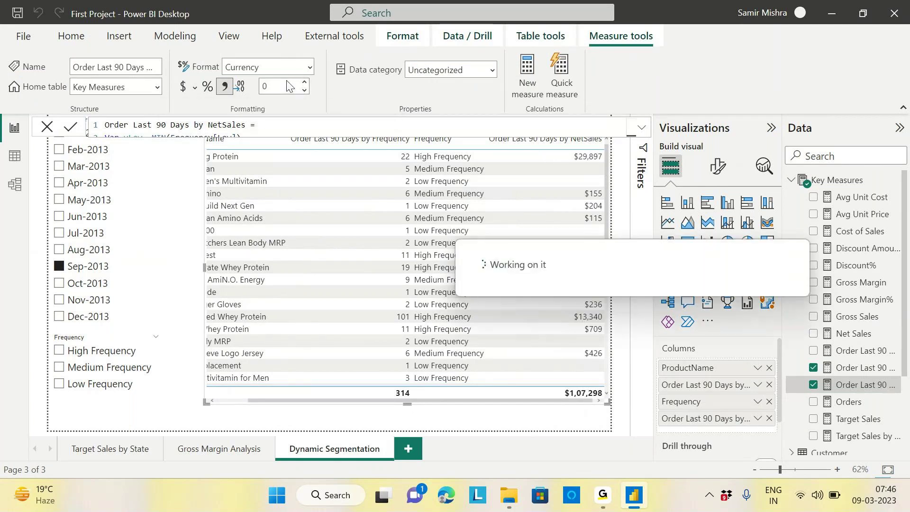
# Look across the product table's columns and filter it to High Frequency with the Frequency slicer
pyautogui.moveTo(365, 402); pyautogui.dragTo(420, 403)
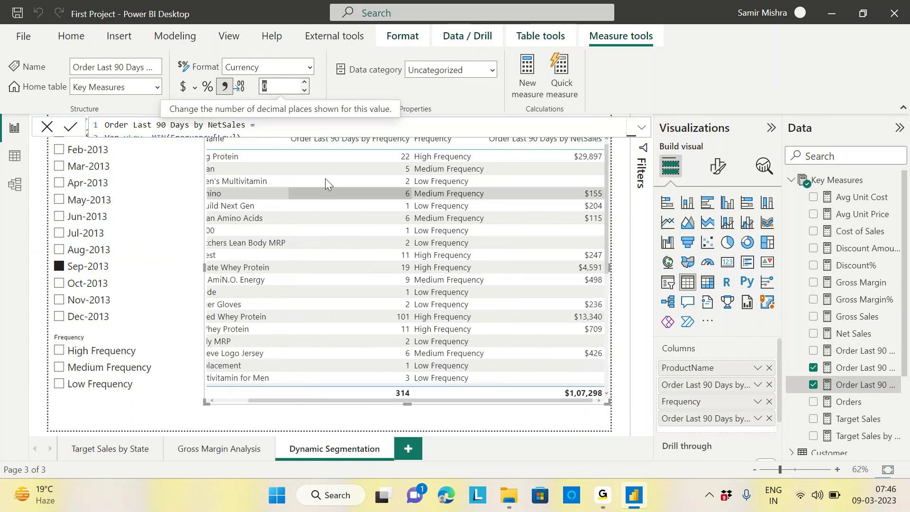
pyautogui.moveTo(330, 401); pyautogui.dragTo(282, 403)
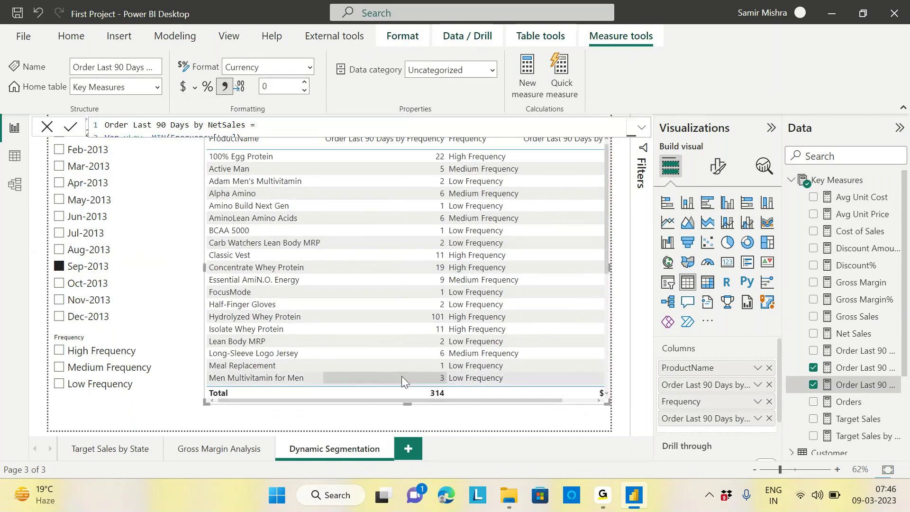
pyautogui.moveTo(389, 400); pyautogui.dragTo(337, 387)
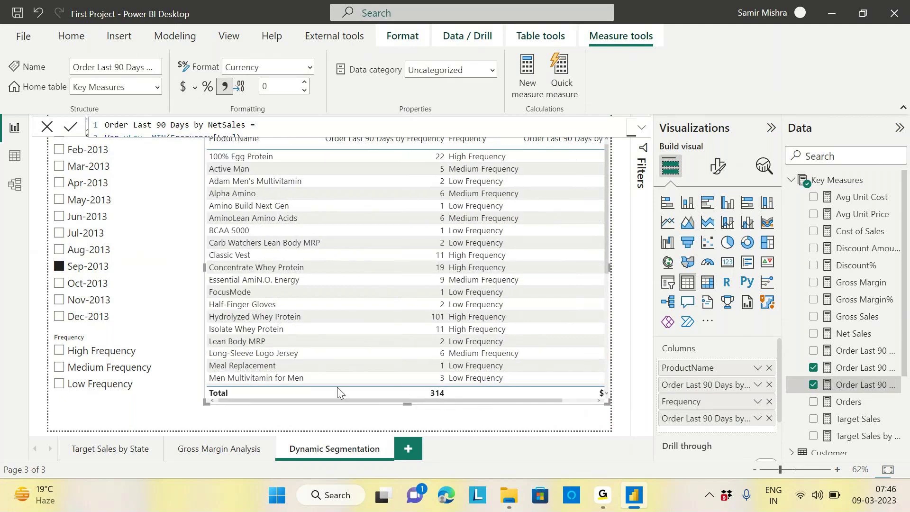
pyautogui.click(60, 352)
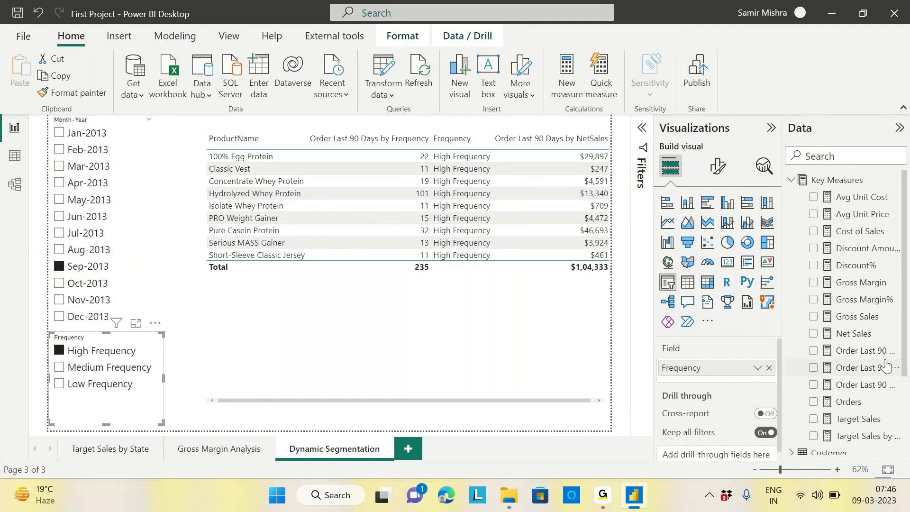
# Examine the full formula of the Order Last 90 Days by NetSales measure, highlighting its [Net Sales] expression
pyautogui.scroll(-3, 886, 365)
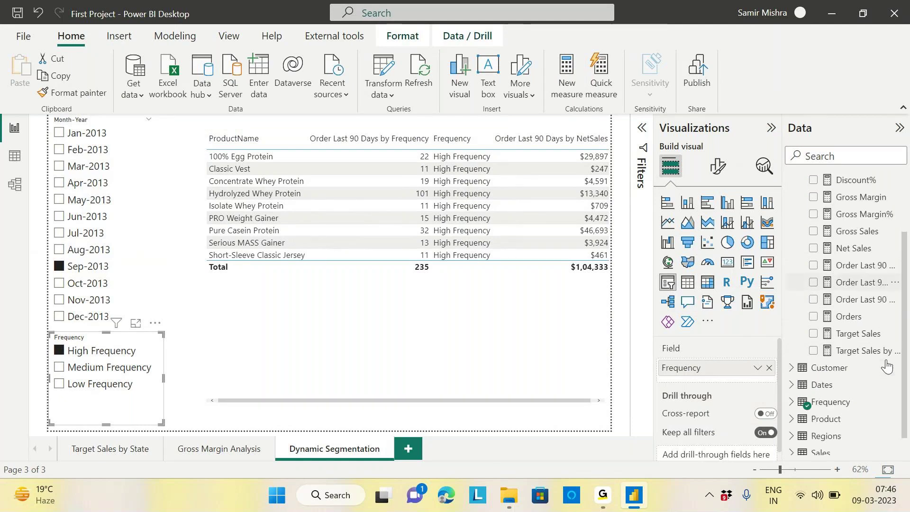
pyautogui.click(869, 306)
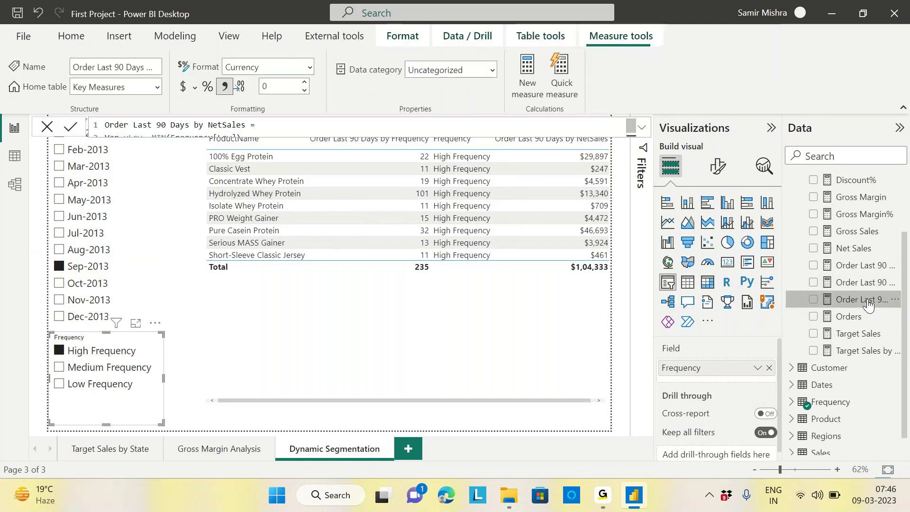
pyautogui.click(642, 127)
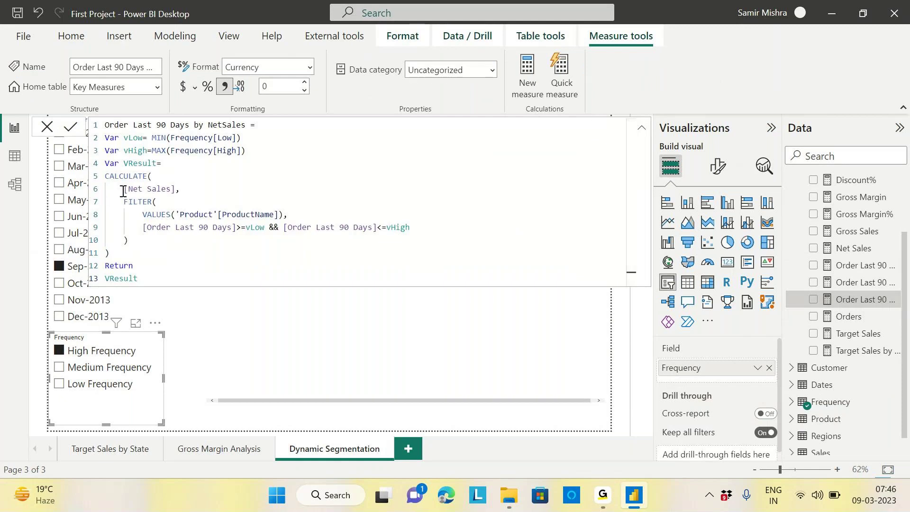
pyautogui.moveTo(124, 189); pyautogui.dragTo(175, 190)
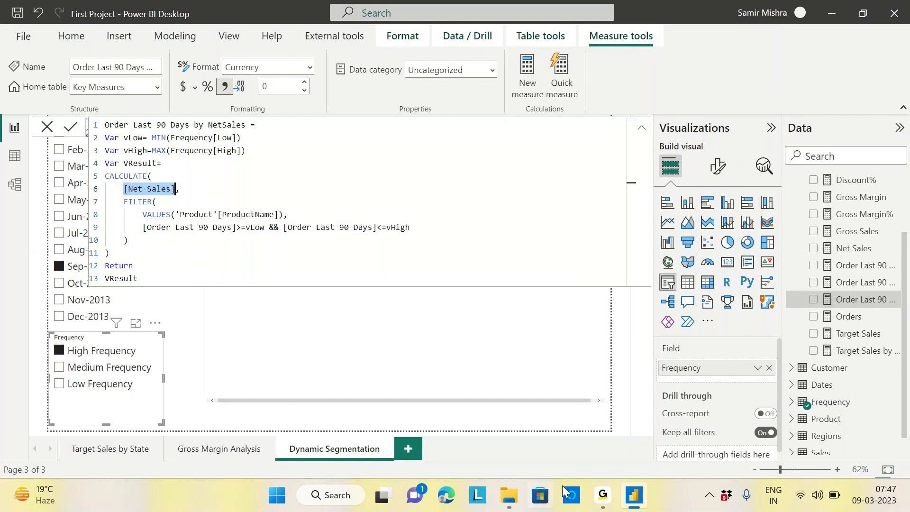
pyautogui.moveTo(602, 495)
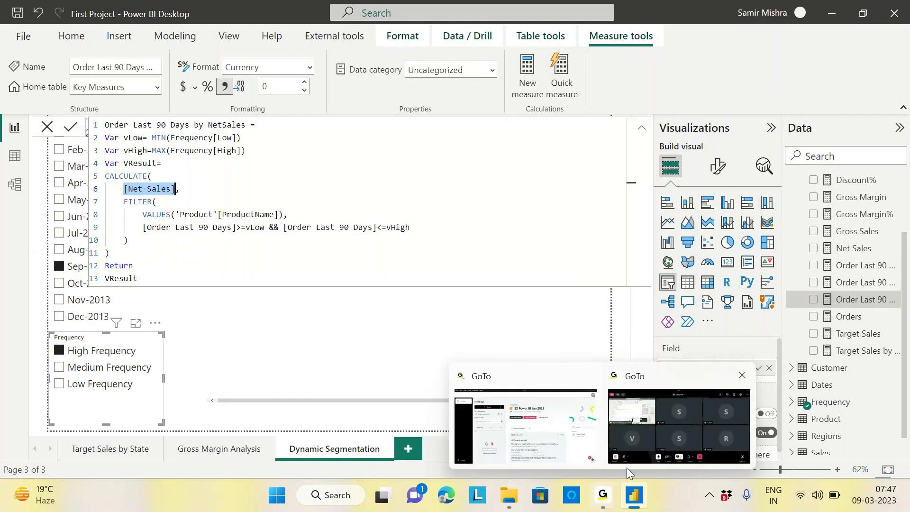
pyautogui.click(650, 439)
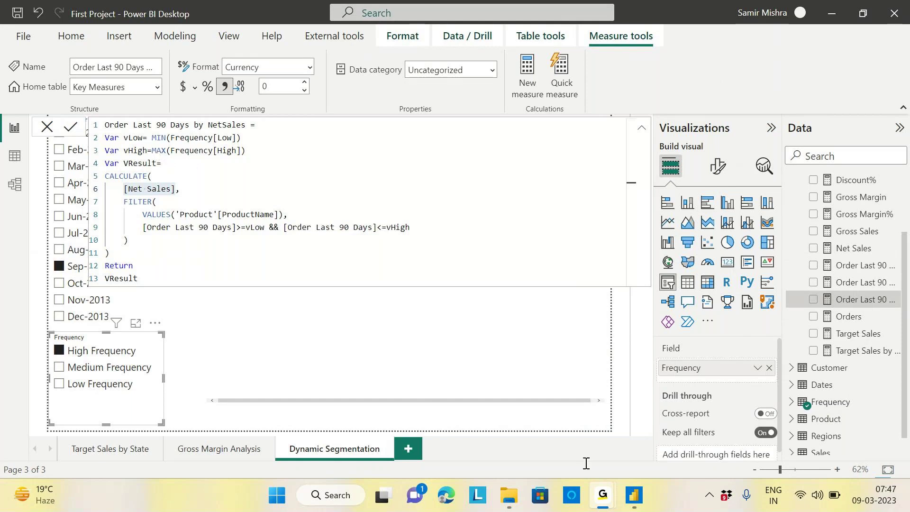
pyautogui.click(638, 500)
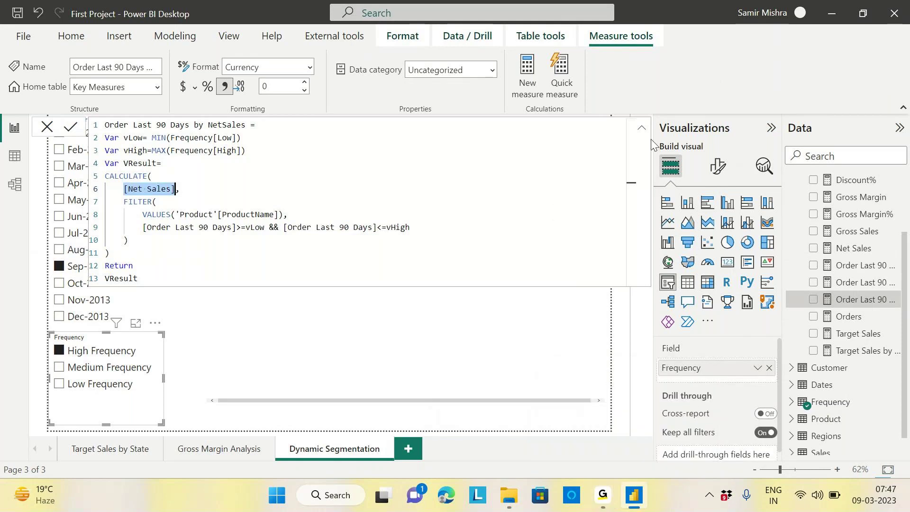
# Collapse the measure formula and clear the High Frequency selection in the Frequency slicer
pyautogui.click(639, 127)
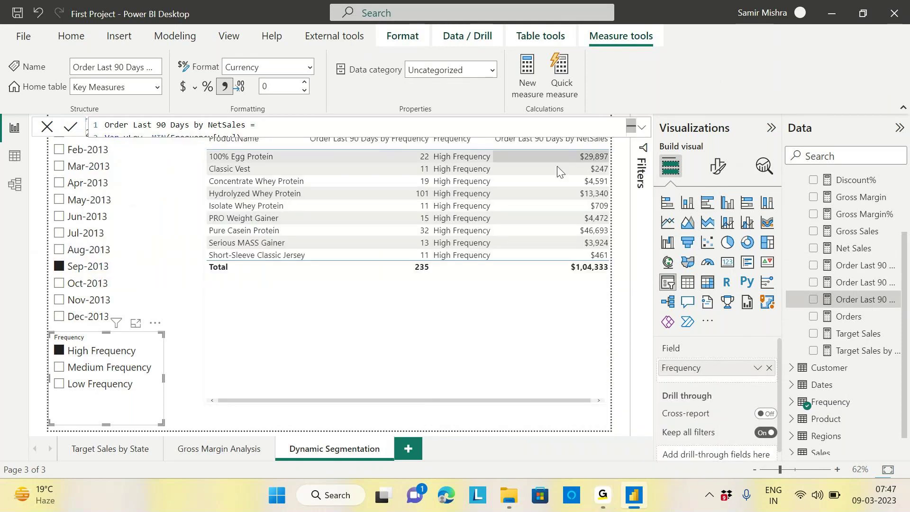
pyautogui.click(59, 350)
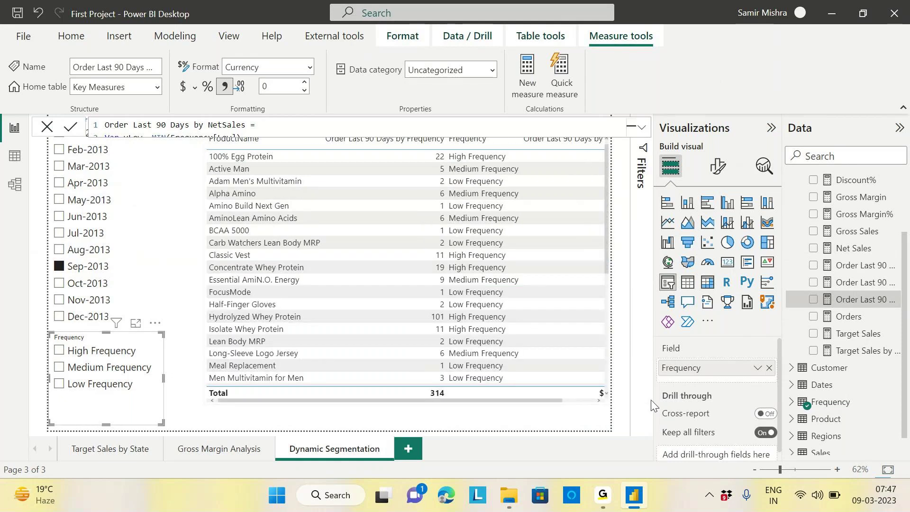
# Swap the table's Order Last 90 Days by NetSales column for Net Sales and widen the table toward the slicers
pyautogui.moveTo(739, 417); pyautogui.dragTo(720, 419)
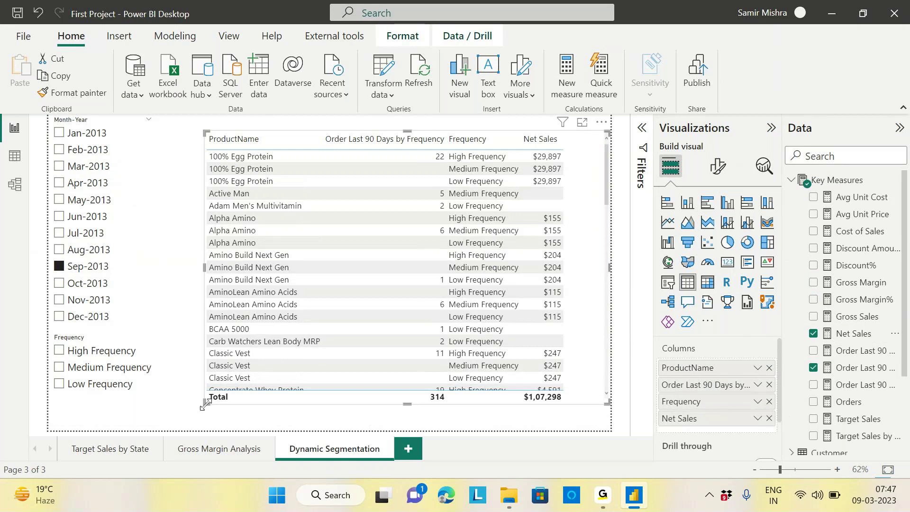
pyautogui.moveTo(205, 404); pyautogui.dragTo(181, 410)
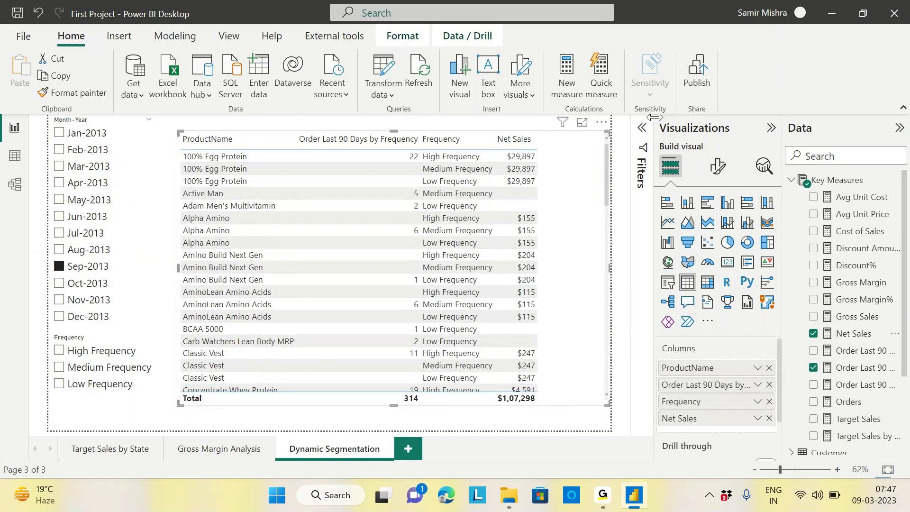
# Try filtering the product table to Order Last 90 Days by Frequency greater than 0, and clear that filter again
pyautogui.click(641, 154)
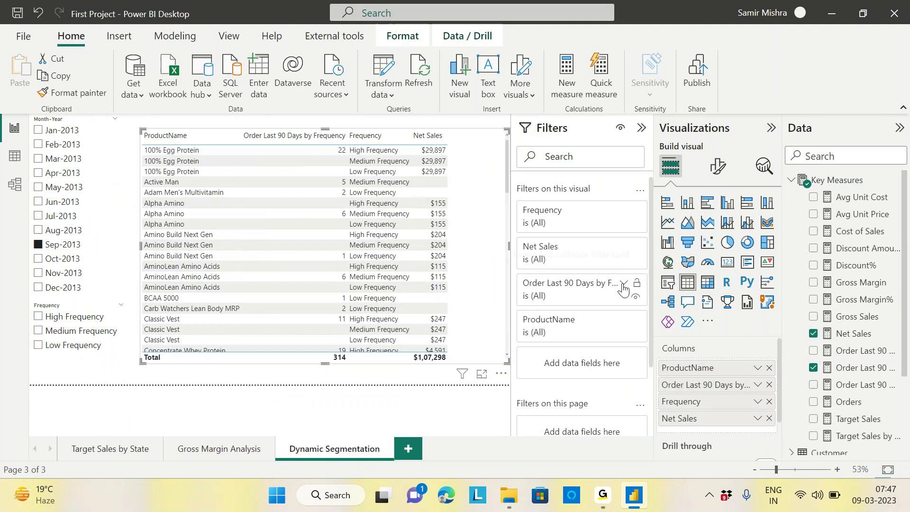
pyautogui.click(623, 284)
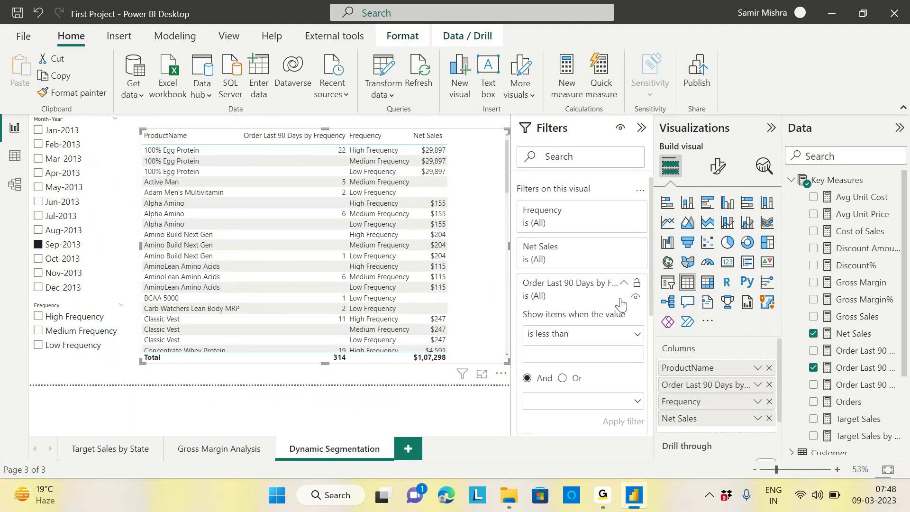
pyautogui.click(635, 338)
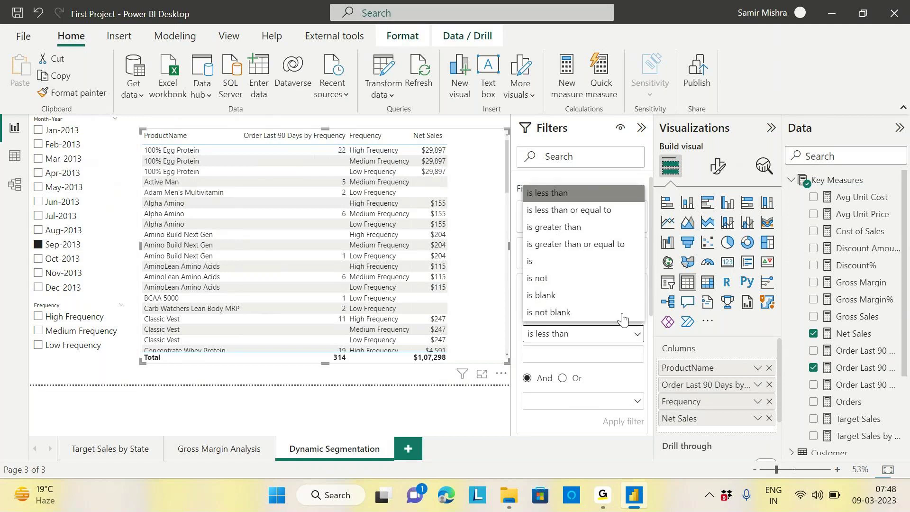
pyautogui.click(557, 228)
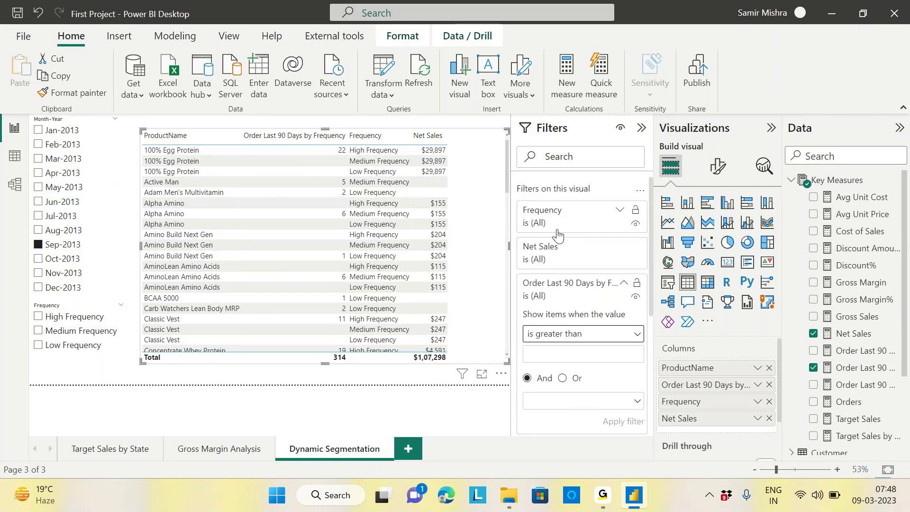
pyautogui.click(549, 355)
pyautogui.write('0')
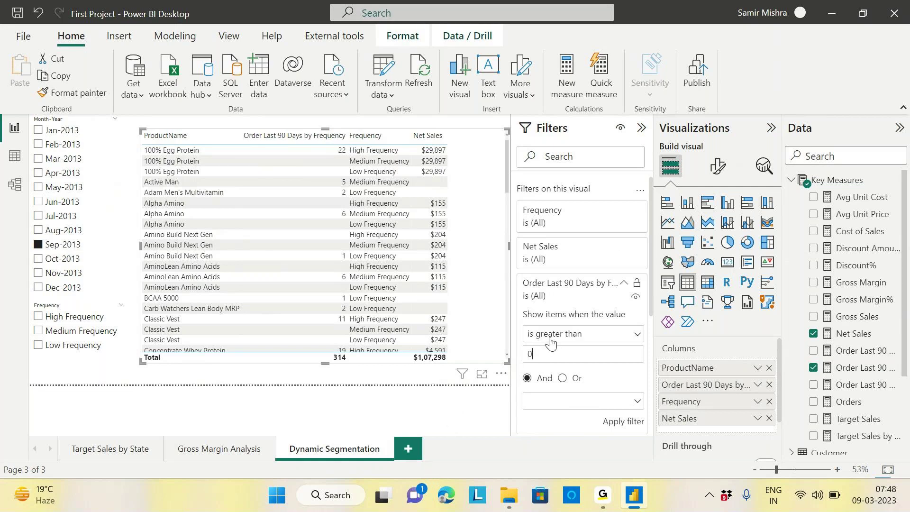
pyautogui.click(624, 424)
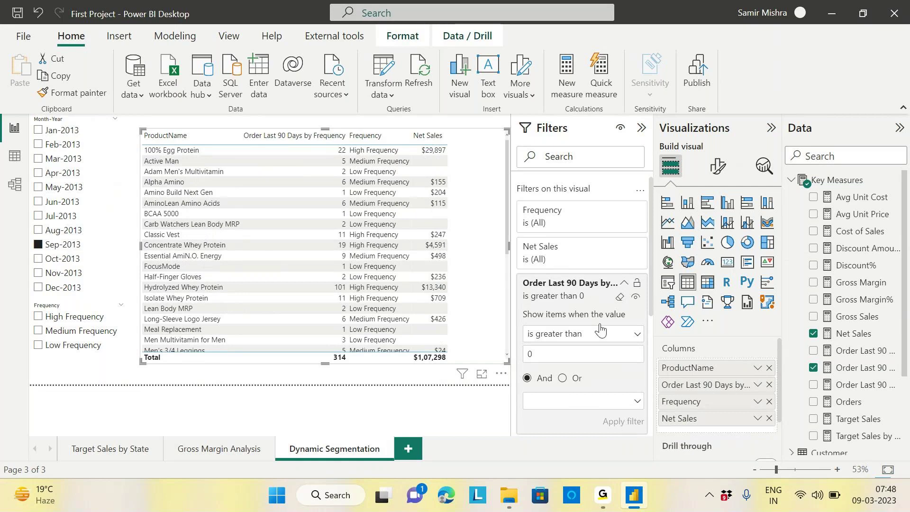
pyautogui.click(619, 297)
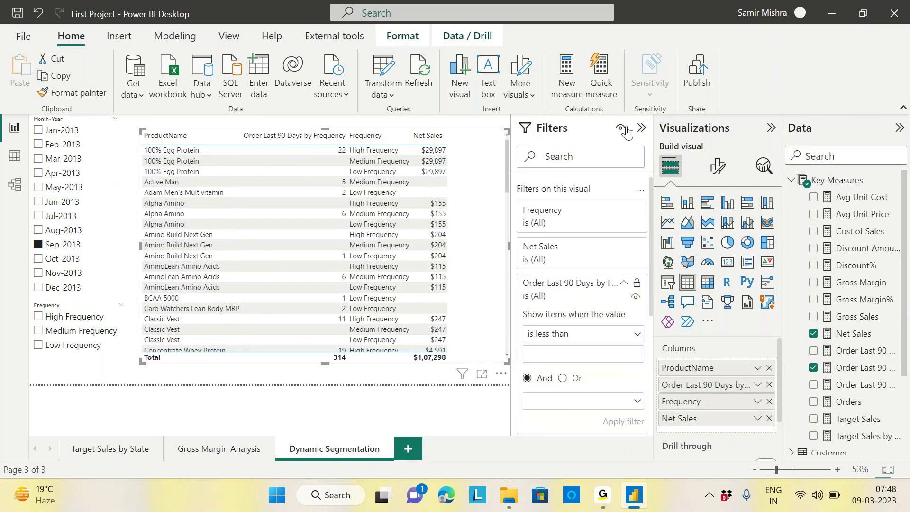
pyautogui.click(640, 129)
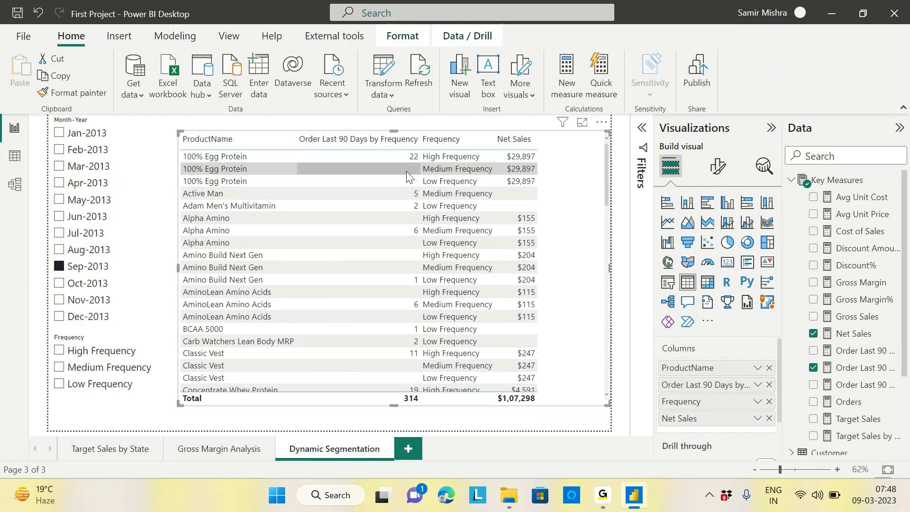
# Compare the table's Net Sales with the Frequency slicer on High Frequency and on Low Frequency, clearing each selection
pyautogui.click(59, 354)
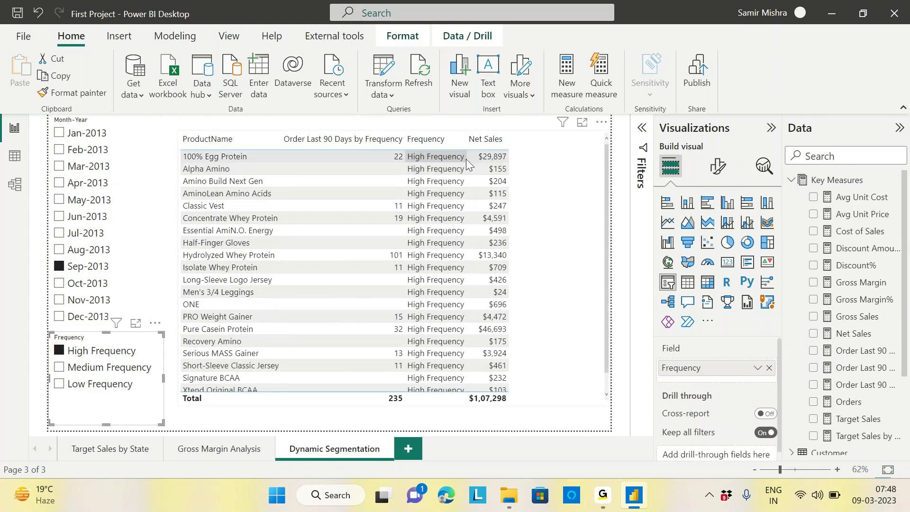
pyautogui.click(59, 350)
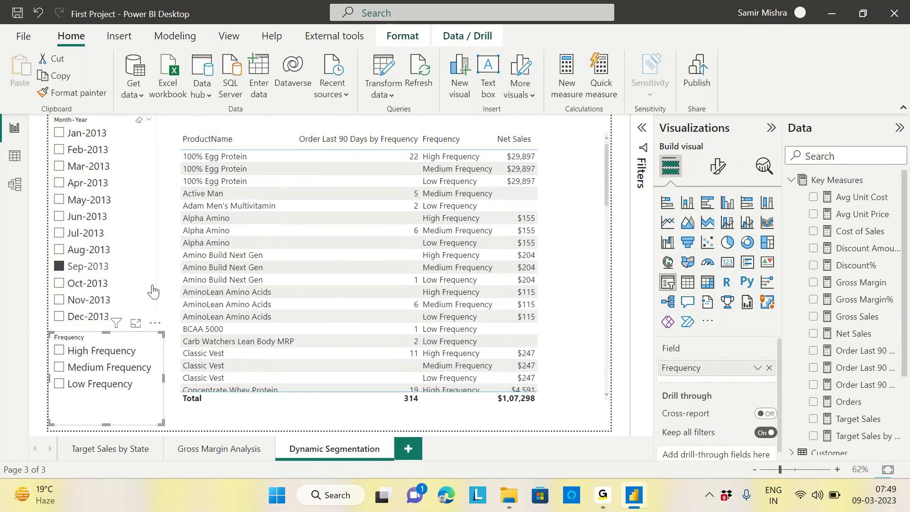
pyautogui.click(593, 292)
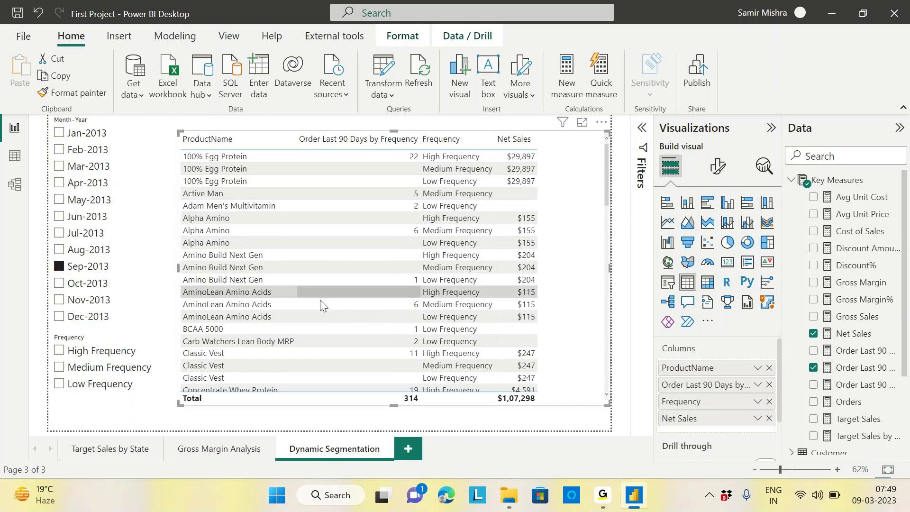
pyautogui.click(55, 384)
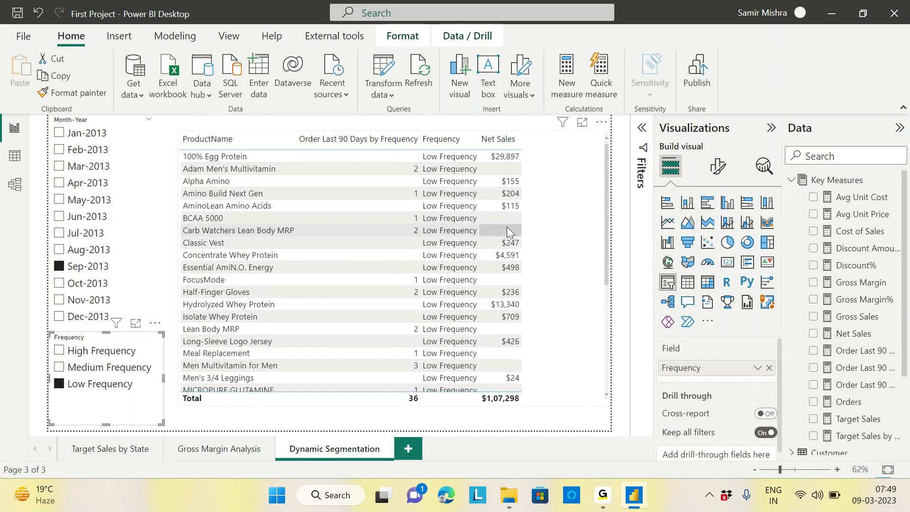
pyautogui.click(59, 385)
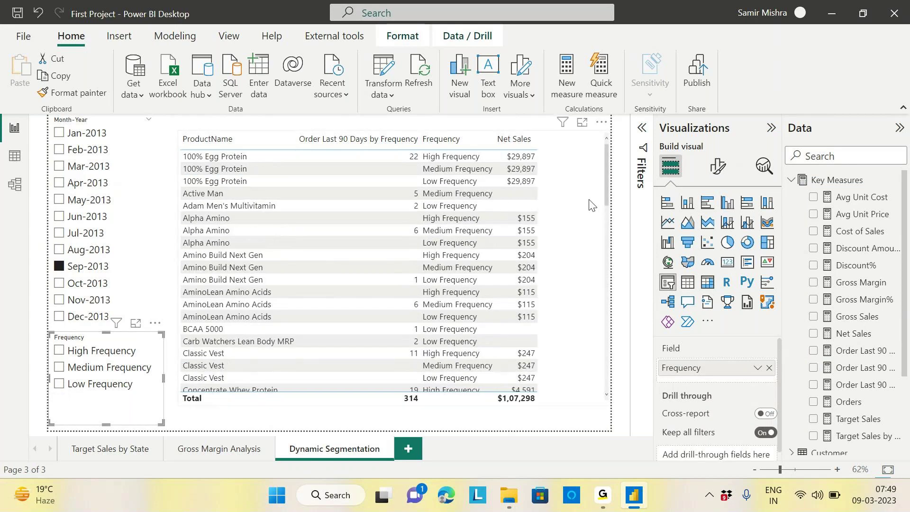
# Replace the table's Net Sales column with Order Last 90 Days by NetSales and widen the table slightly toward the slicers
pyautogui.click(590, 200)
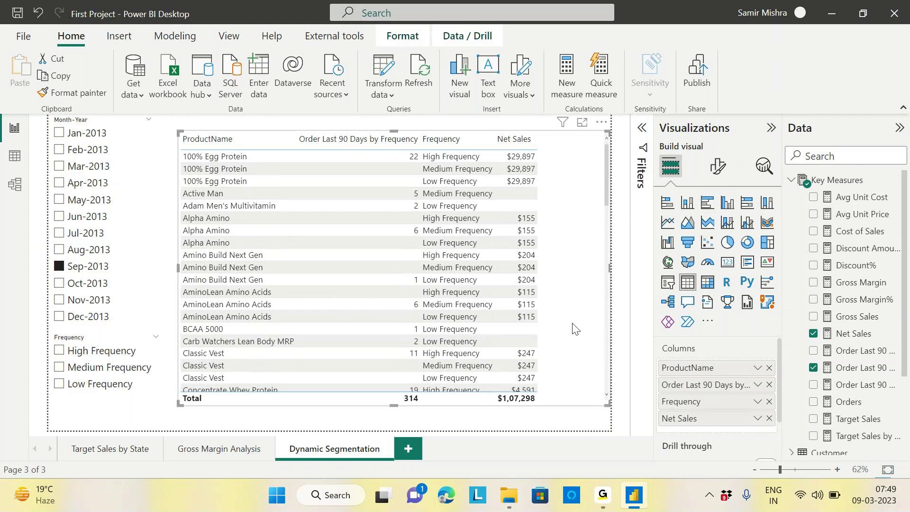
pyautogui.click(769, 418)
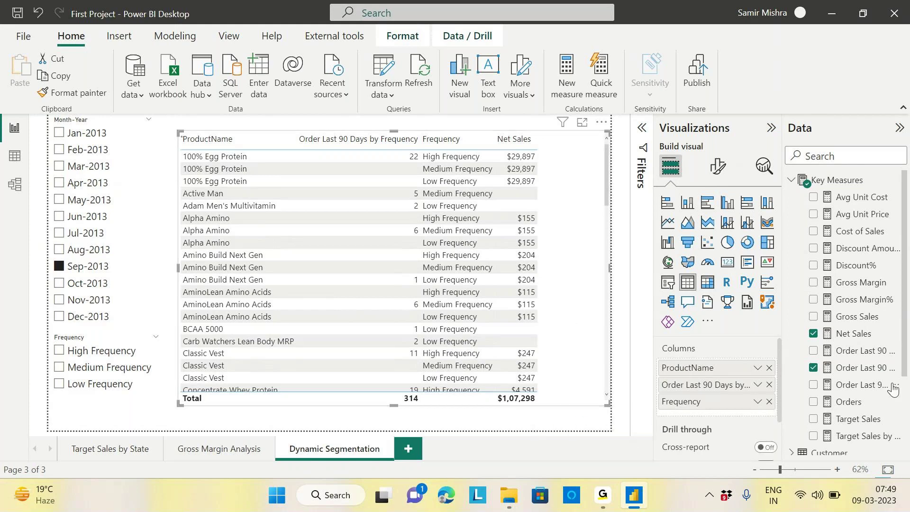
pyautogui.moveTo(767, 417); pyautogui.dragTo(767, 418)
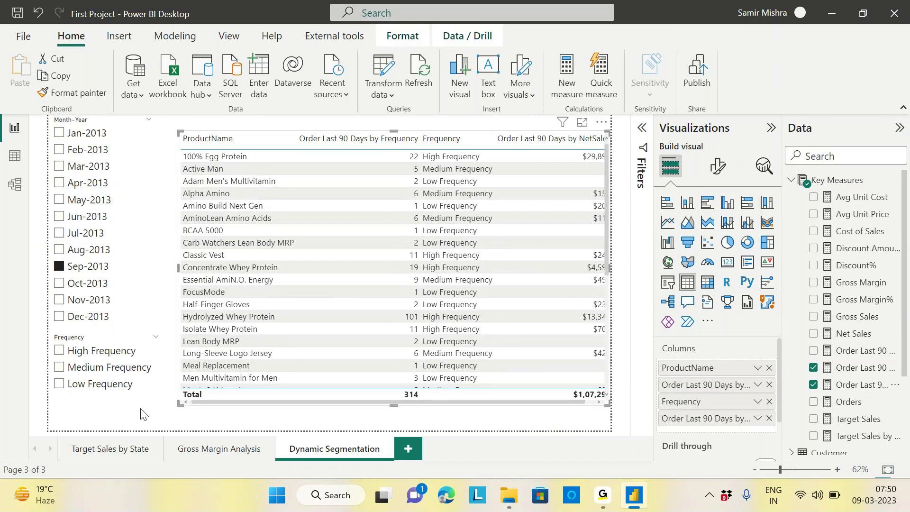
pyautogui.moveTo(179, 404); pyautogui.dragTo(171, 399)
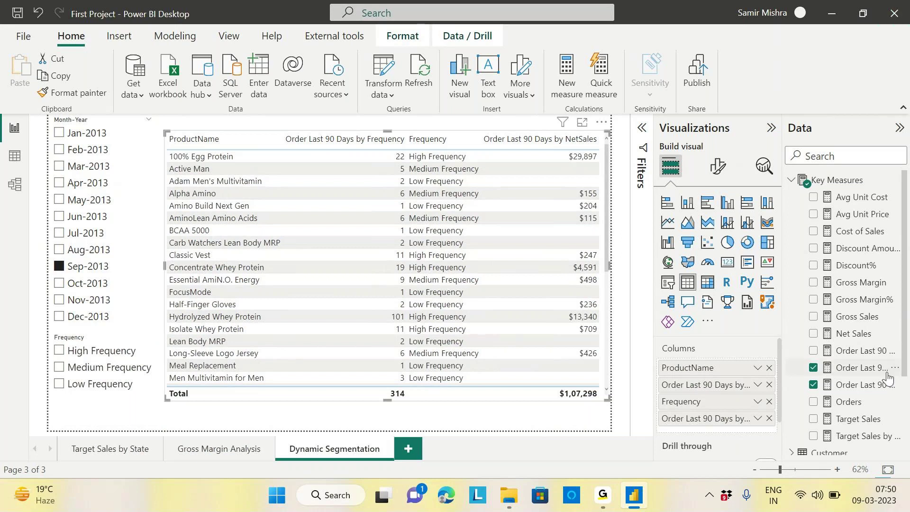
# Examine the Order Last 90 Days by NetSales formula, highlighting its FILTER block and [Net Sales] expression, and collapse the formula
pyautogui.click(862, 384)
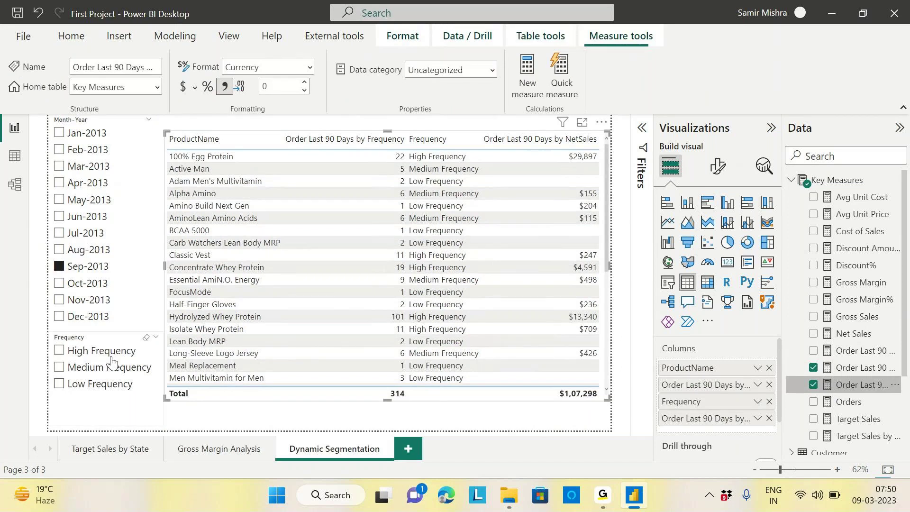
pyautogui.click(643, 128)
pyautogui.moveTo(124, 201); pyautogui.dragTo(139, 245)
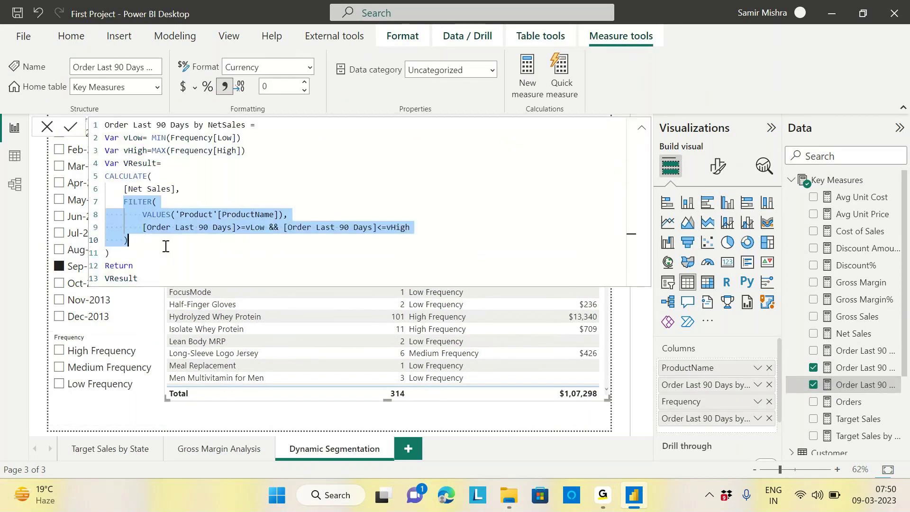
pyautogui.click(157, 202)
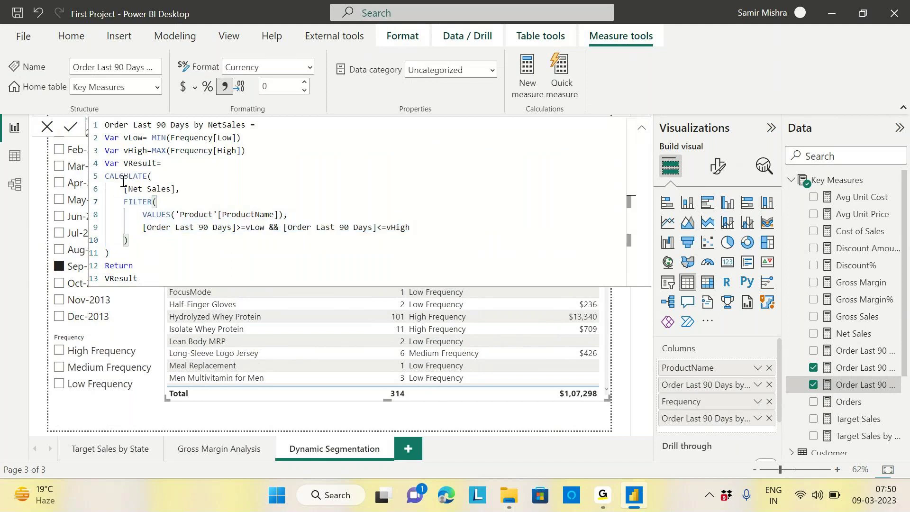
pyautogui.moveTo(123, 189); pyautogui.dragTo(188, 186)
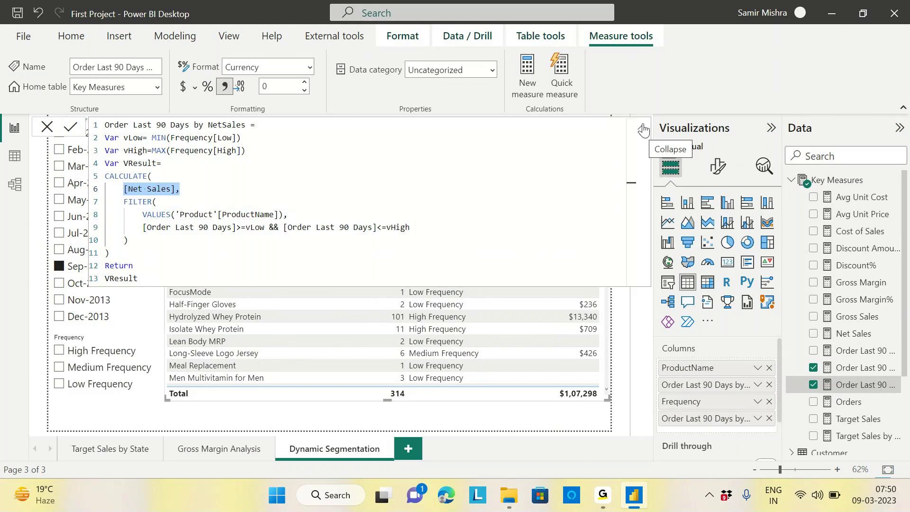
pyautogui.click(284, 176)
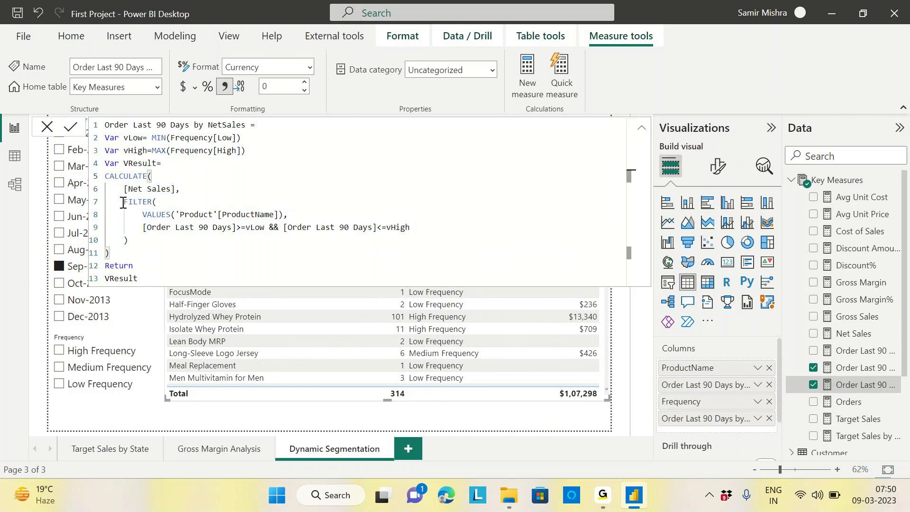
pyautogui.moveTo(123, 201); pyautogui.dragTo(138, 245)
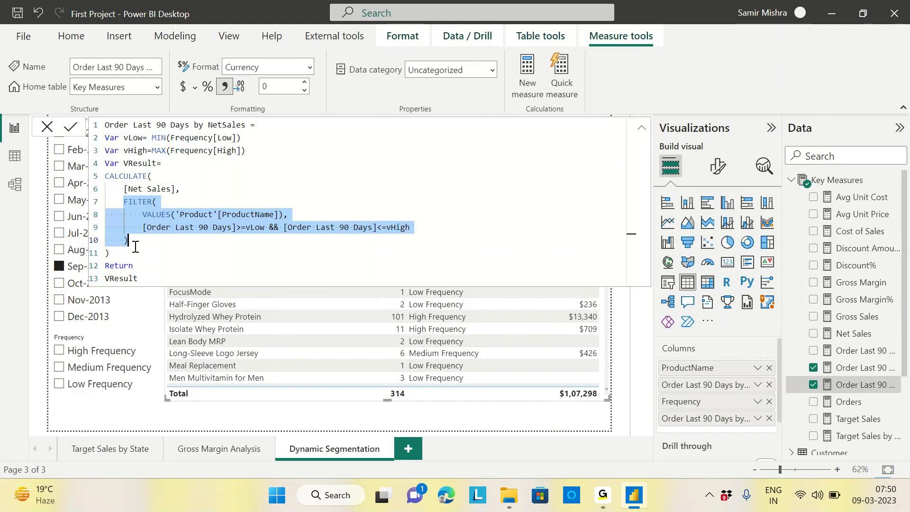
pyautogui.click(643, 132)
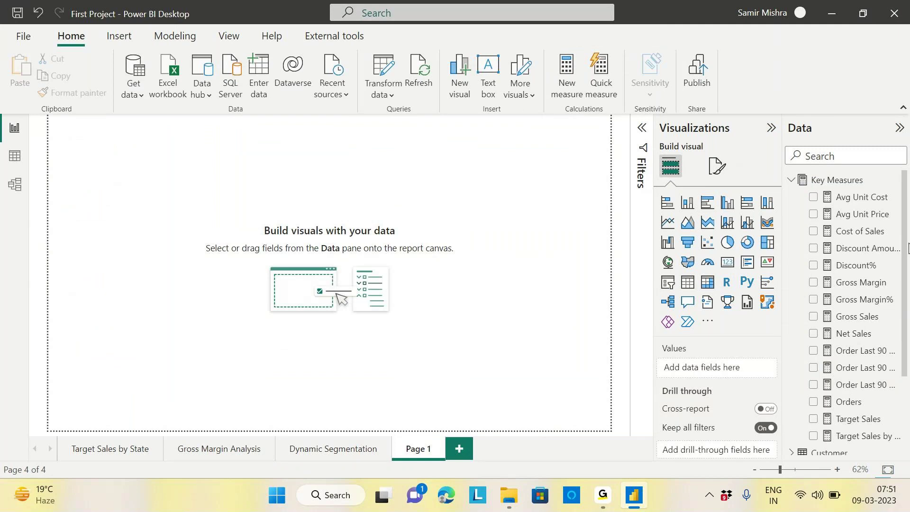
# Collapse the Key Measures table's list of measures and save the report
pyautogui.click(792, 182)
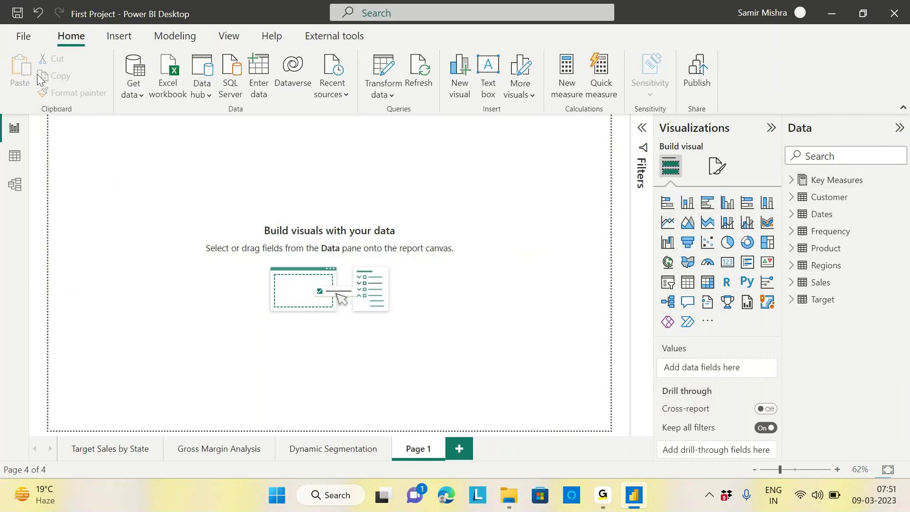
pyautogui.click(18, 13)
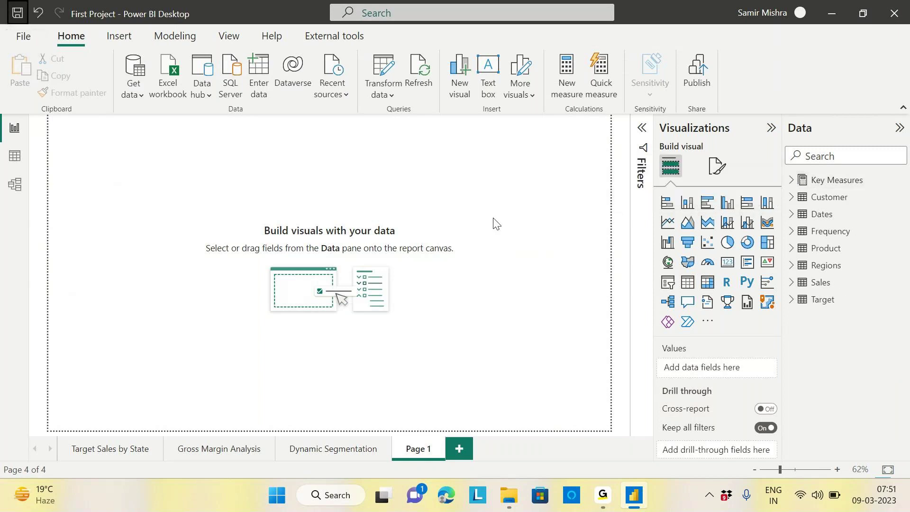